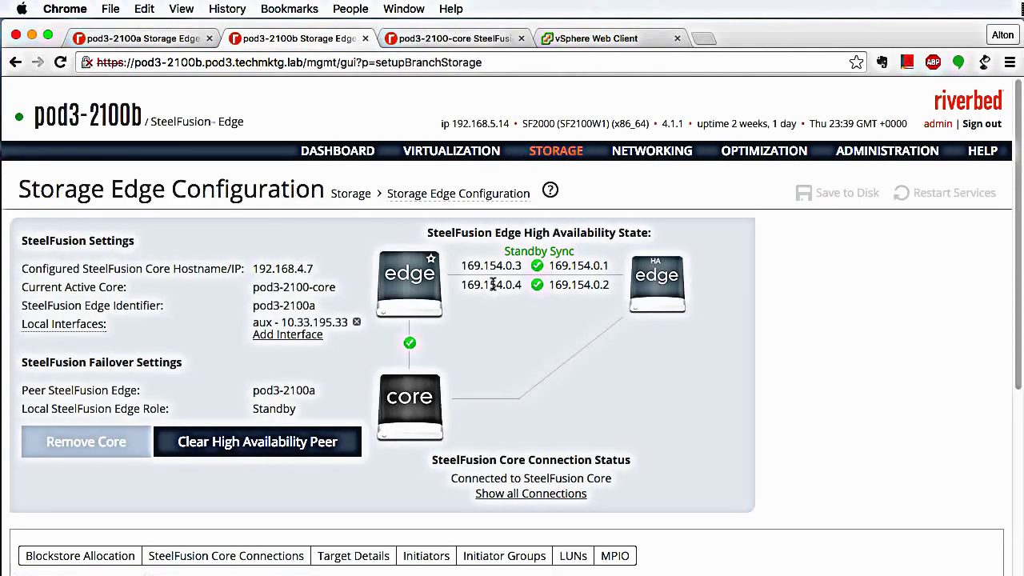
- Switch to the vSphere Web Client and view the virtual switches of hosts pod3-2100a-esx and pod3-2100b-esx
{"action": "scroll", "coordinate": [594, 367], "scroll_direction": "down", "scroll_amount": 1}
{"action": "scroll", "coordinate": [595, 367], "scroll_direction": "down", "scroll_amount": 1}
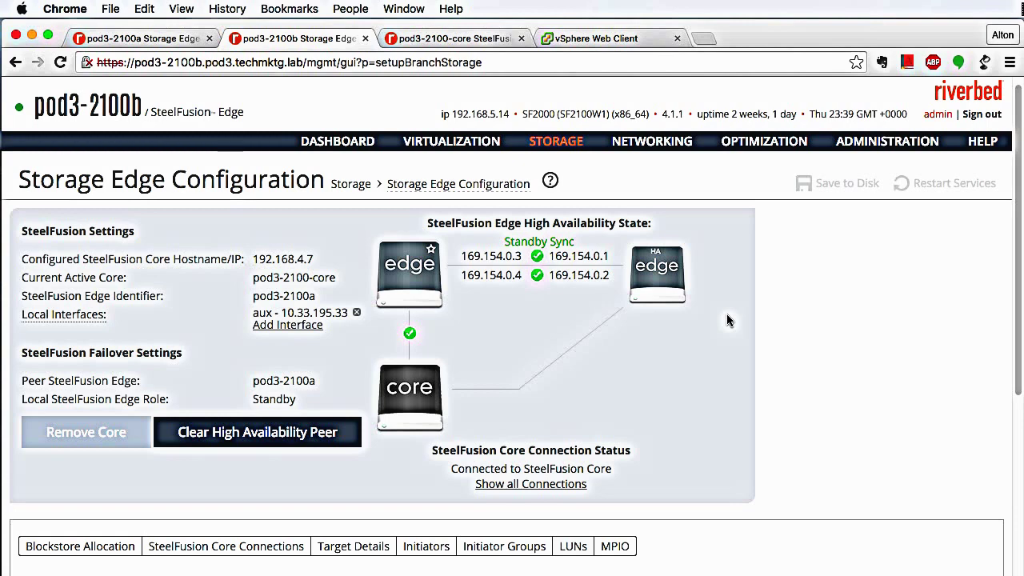
{"action": "left_click", "coordinate": [600, 40]}
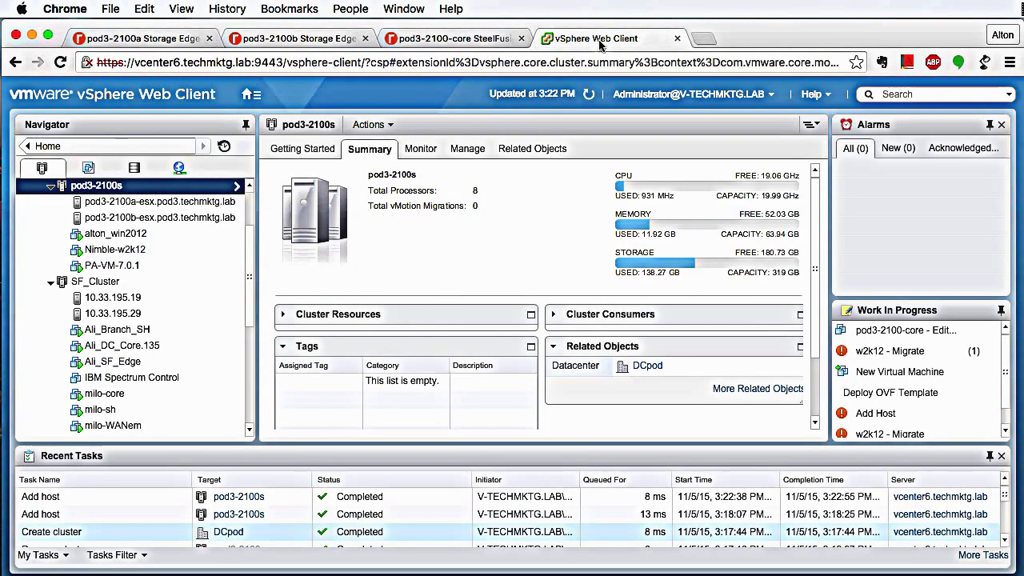
{"action": "left_click", "coordinate": [149, 204]}
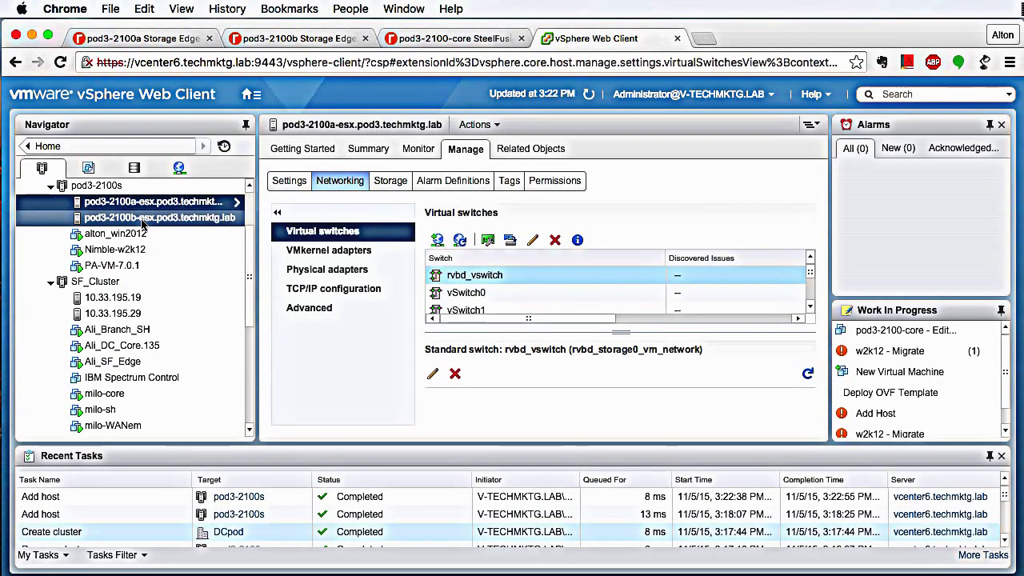
{"action": "left_click", "coordinate": [142, 221]}
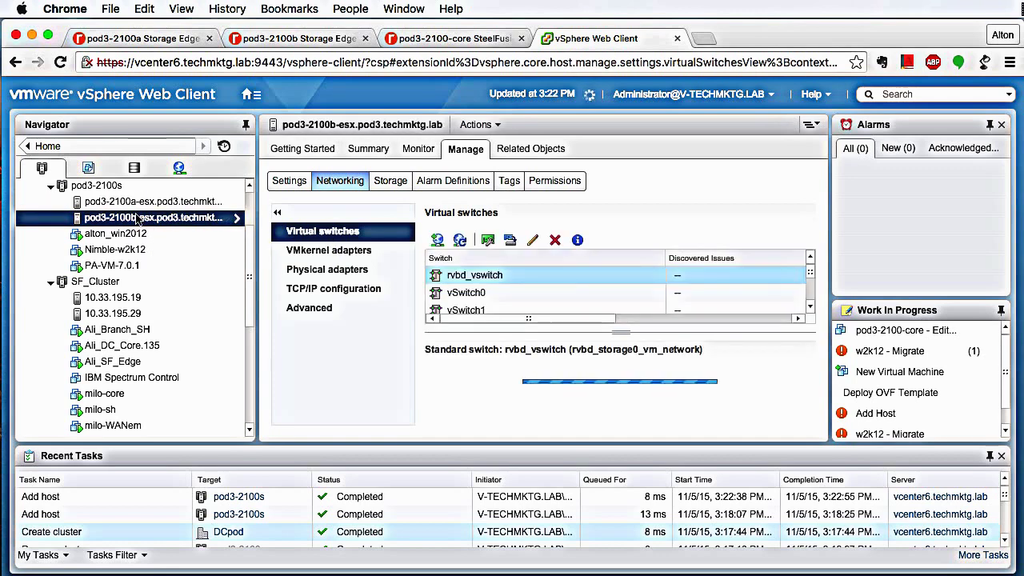
- Check the targets and devices of iSCSI adapter vmhba37 on host pod3-2100b-esx, closing the Recent Tasks pane for more room
{"action": "left_click", "coordinate": [381, 181]}
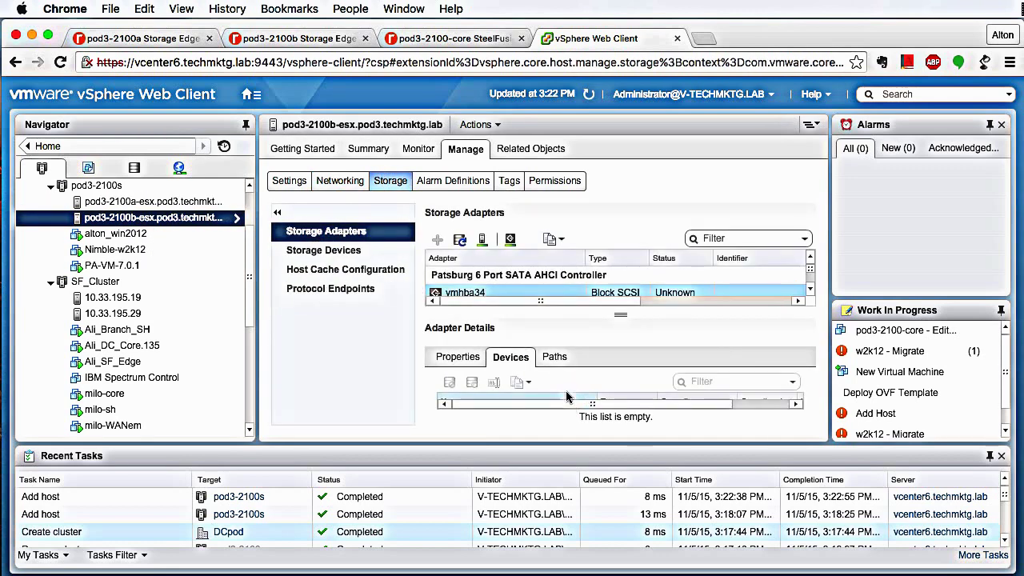
{"action": "scroll", "coordinate": [534, 295], "scroll_direction": "down", "scroll_amount": 2}
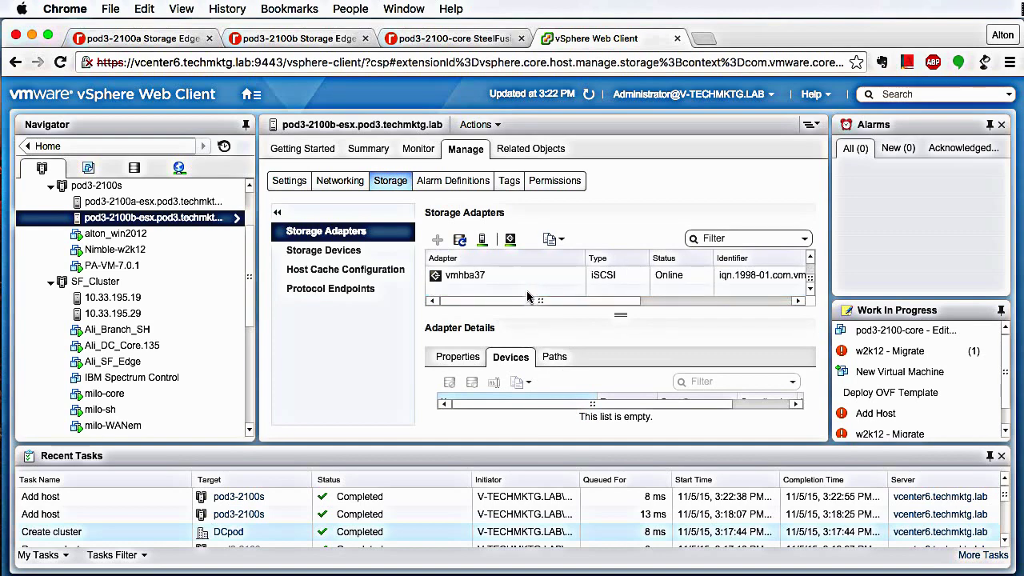
{"action": "left_click", "coordinate": [514, 276]}
{"action": "left_click", "coordinate": [804, 407]}
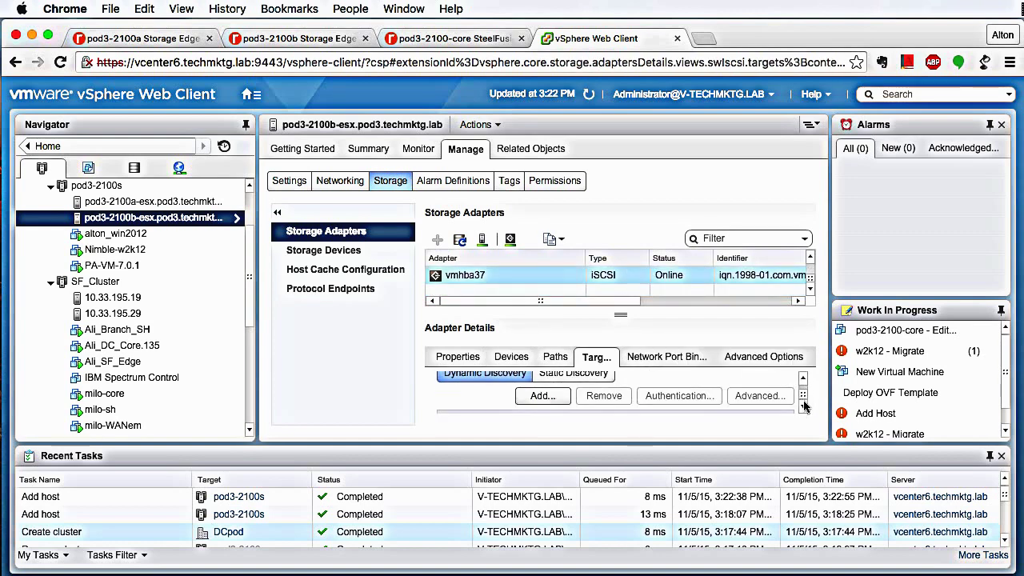
{"action": "left_click", "coordinate": [1002, 457]}
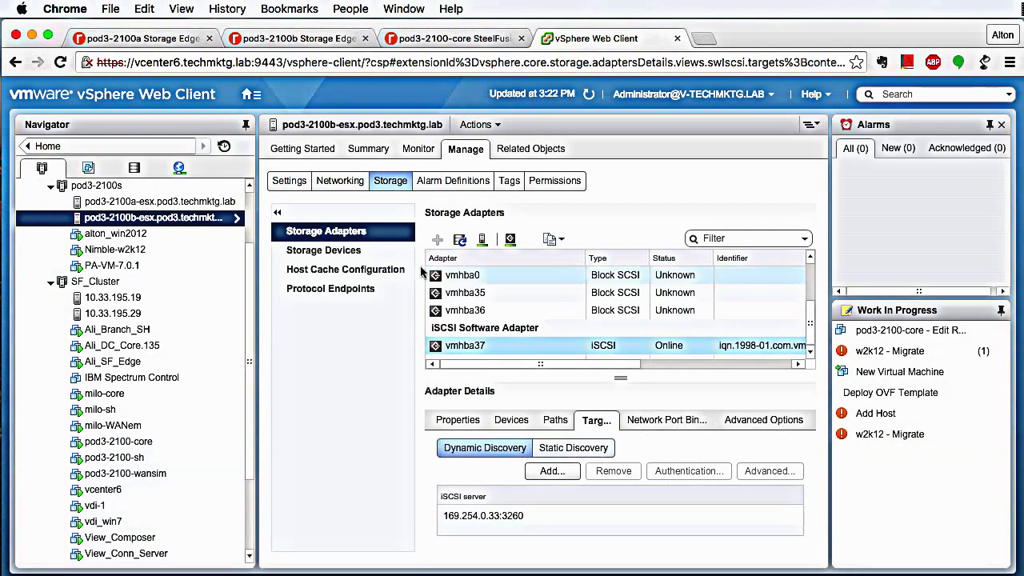
{"action": "left_click", "coordinate": [513, 421]}
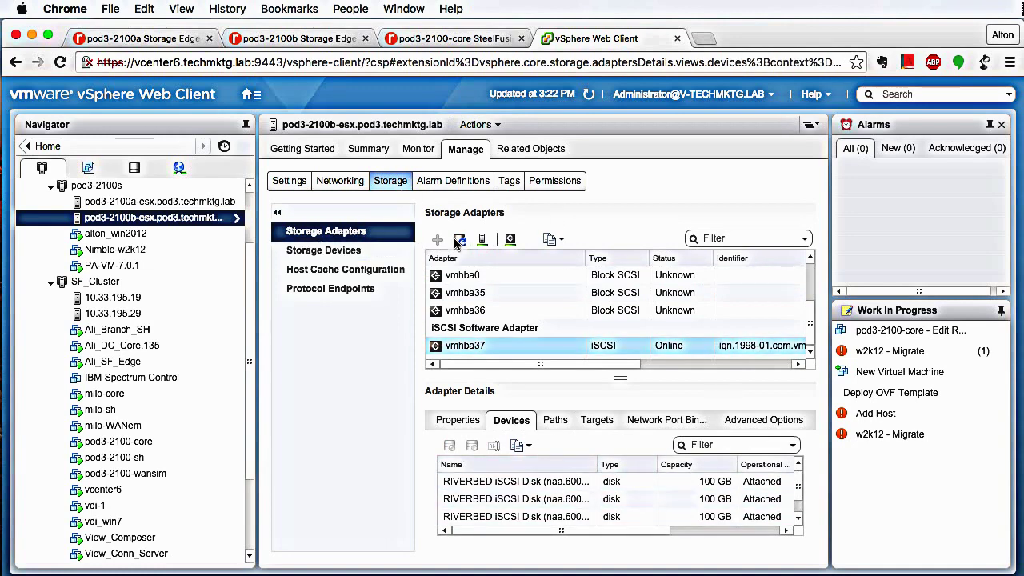
- Show the devices attached to iSCSI adapter vmhba37 on host pod3-2100a-esx
{"action": "key", "text": "Up"}
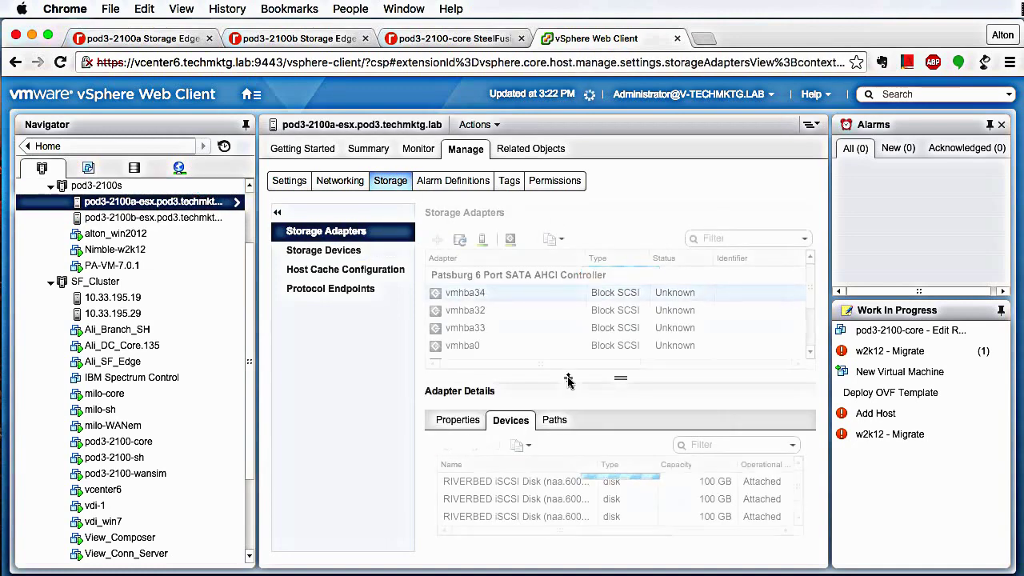
{"action": "scroll", "coordinate": [494, 334], "scroll_direction": "down", "scroll_amount": 2}
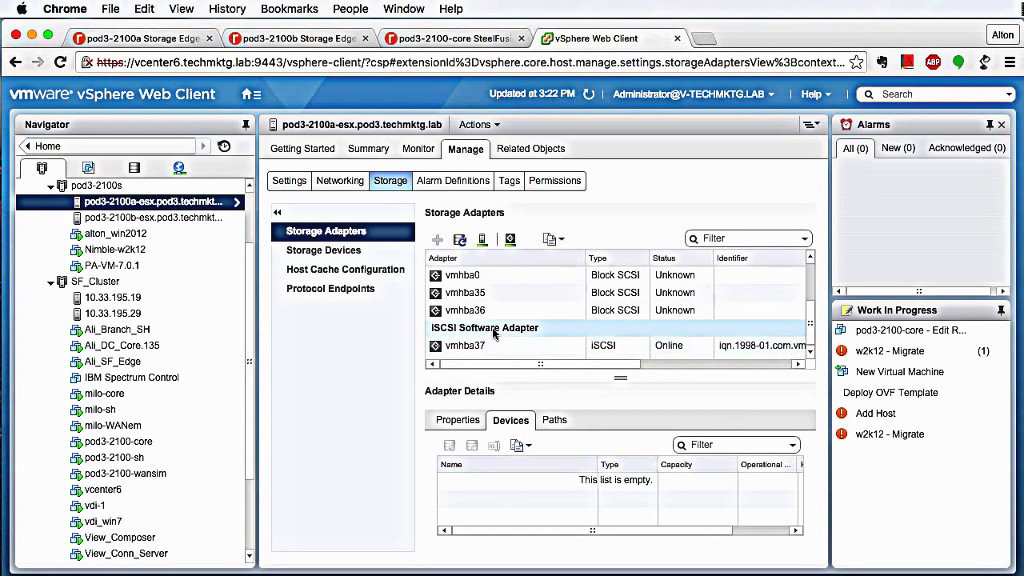
{"action": "left_click", "coordinate": [472, 345]}
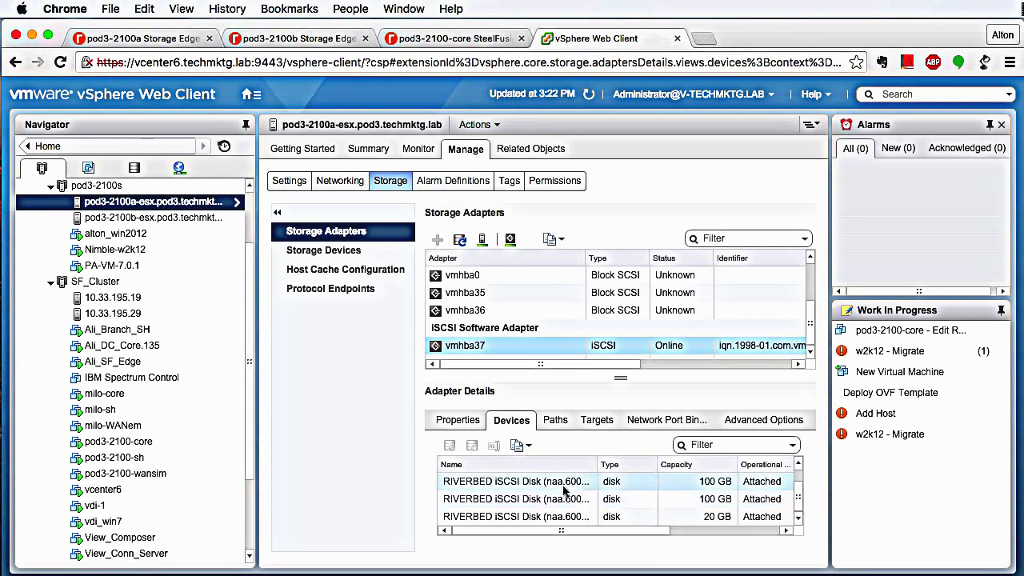
- View the storage devices list of host pod3-2100a-esx without detaching any device
{"action": "left_click", "coordinate": [352, 251]}
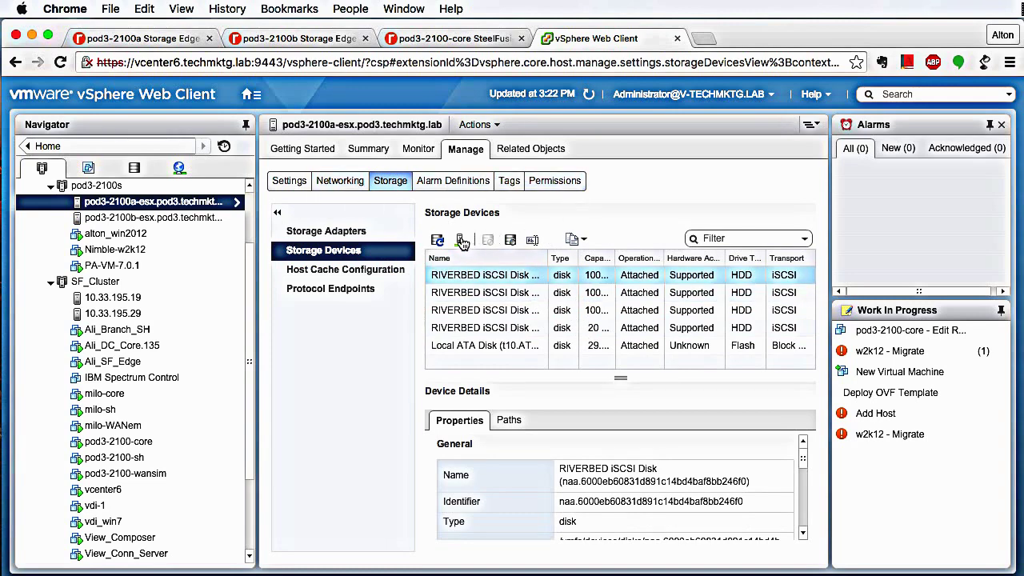
{"action": "left_click", "coordinate": [510, 240]}
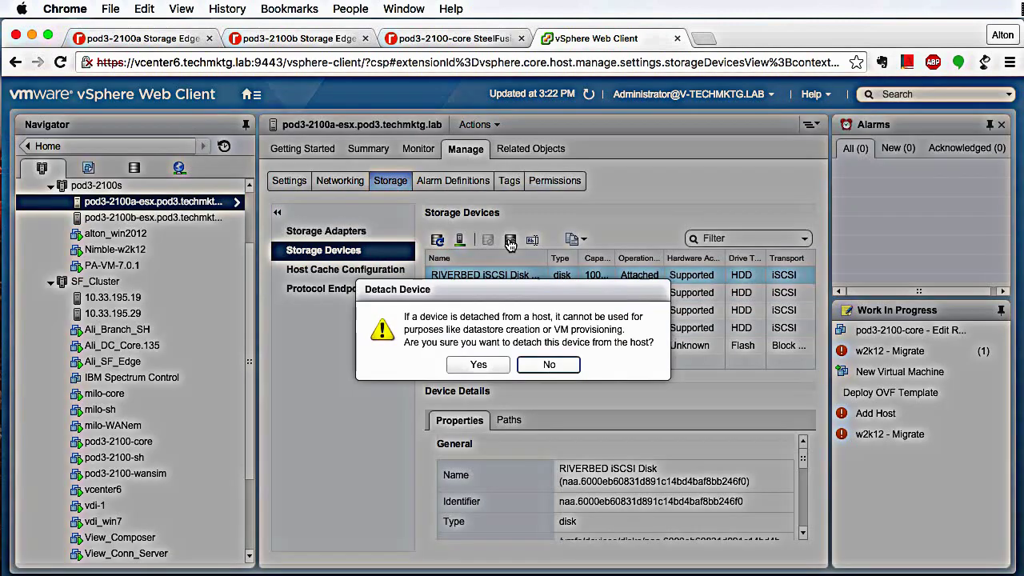
{"action": "left_click", "coordinate": [569, 366]}
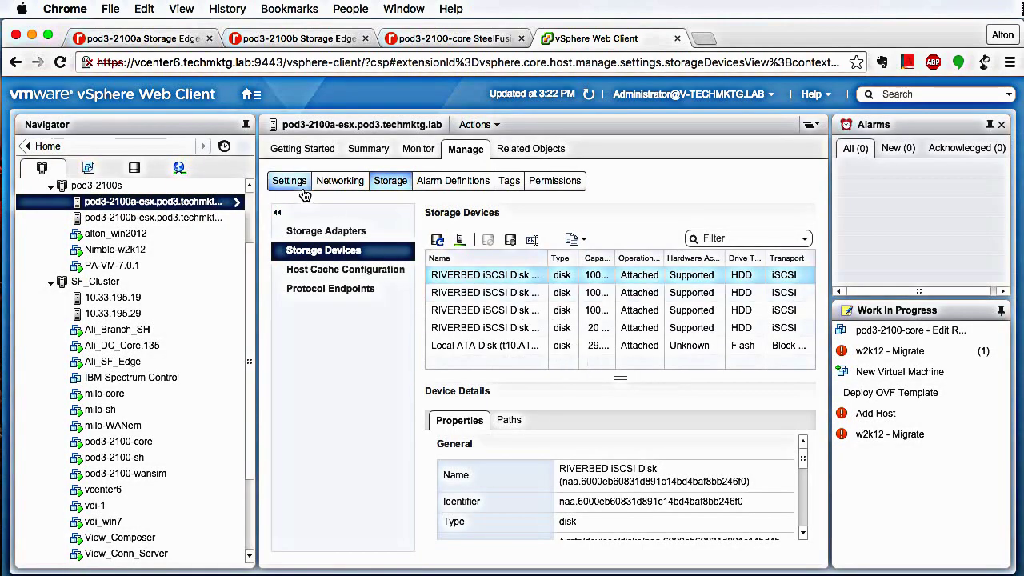
- Inspect the device backing of the alton_win2012 datastore in the DCpod datacenter
{"action": "left_click", "coordinate": [386, 151]}
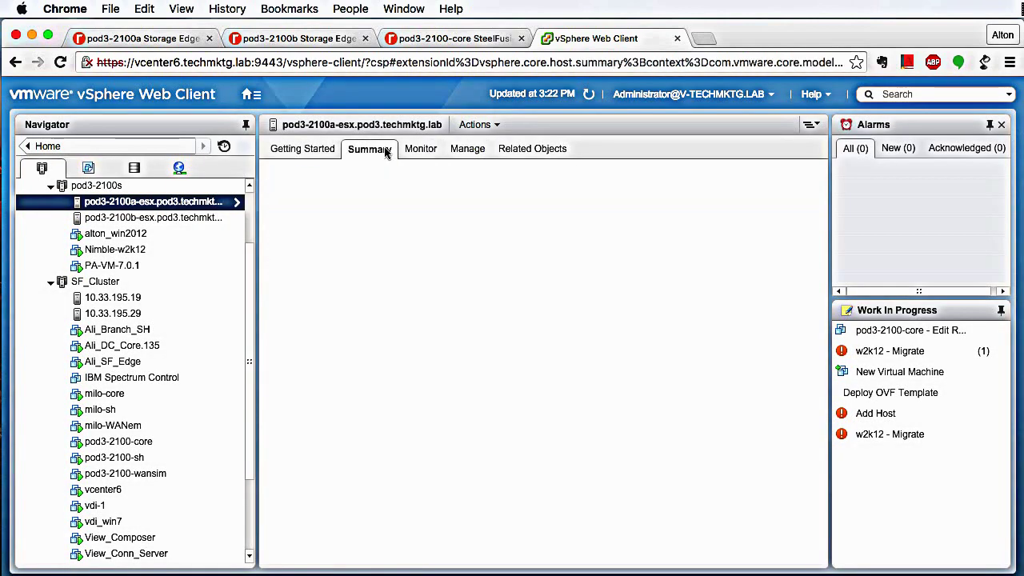
{"action": "left_click", "coordinate": [117, 166]}
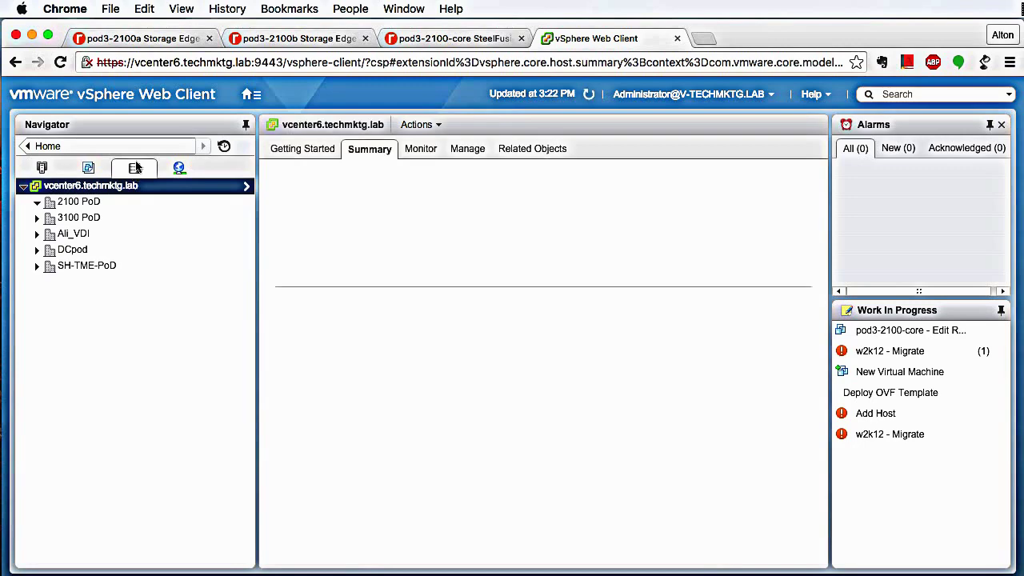
{"action": "left_click", "coordinate": [37, 249]}
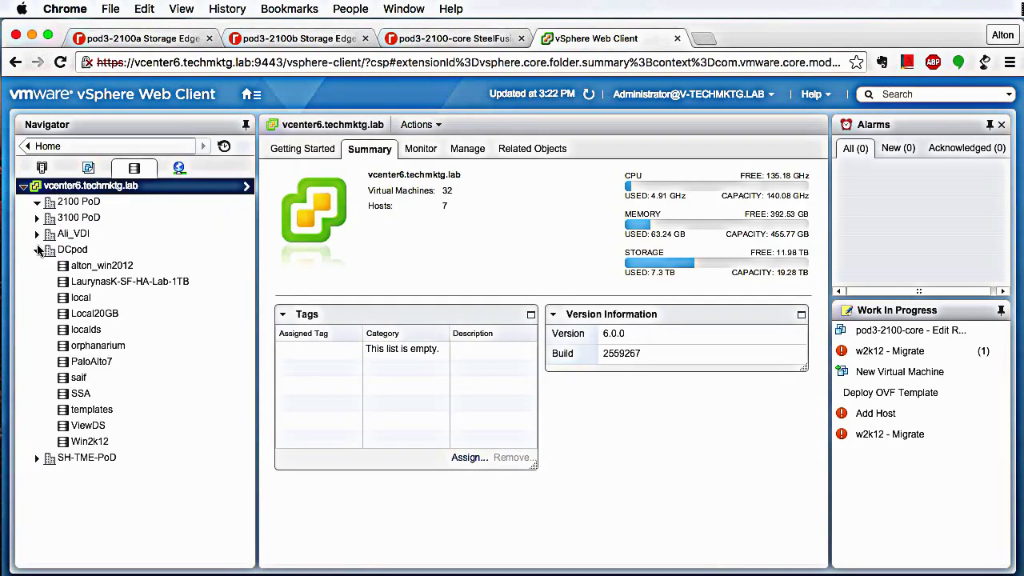
{"action": "left_click", "coordinate": [102, 267]}
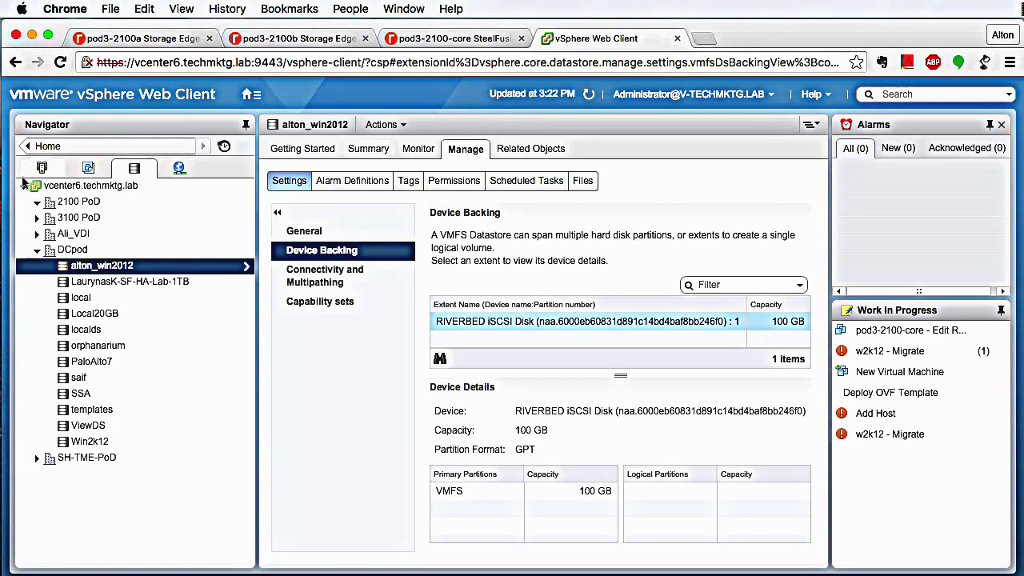
- Migrate the alton_win2012 virtual machine to host pod3-2100b-esx, changing only the compute resource, with destination network VMNet0 and high-priority vMotion
{"action": "left_click", "coordinate": [46, 160]}
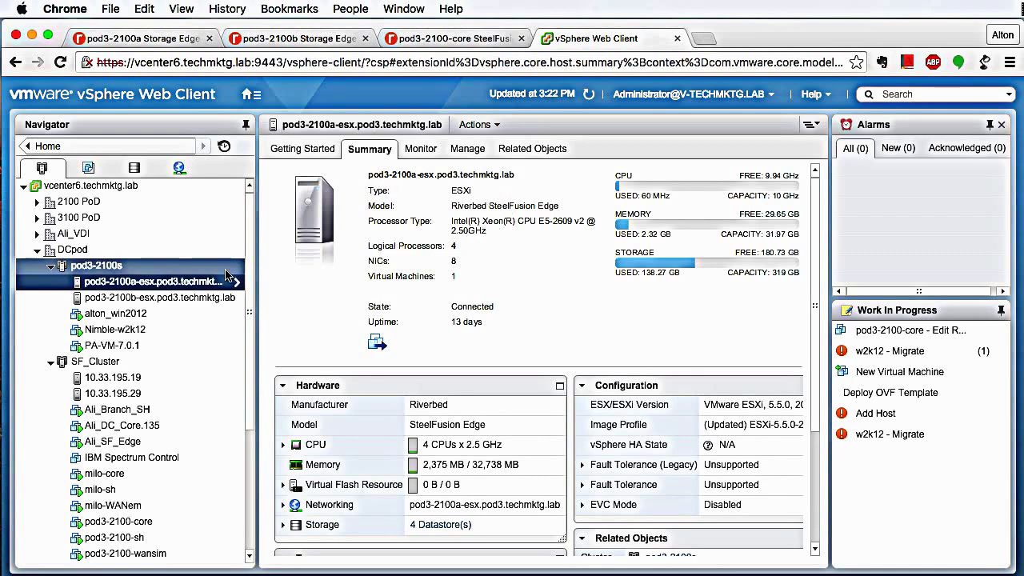
{"action": "left_click", "coordinate": [122, 319]}
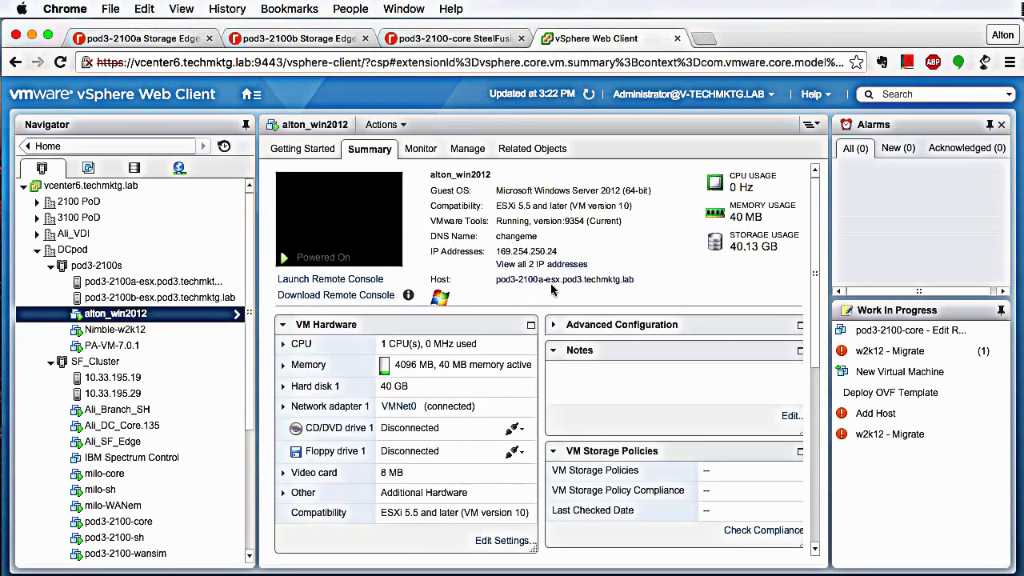
{"action": "right_click", "coordinate": [210, 314]}
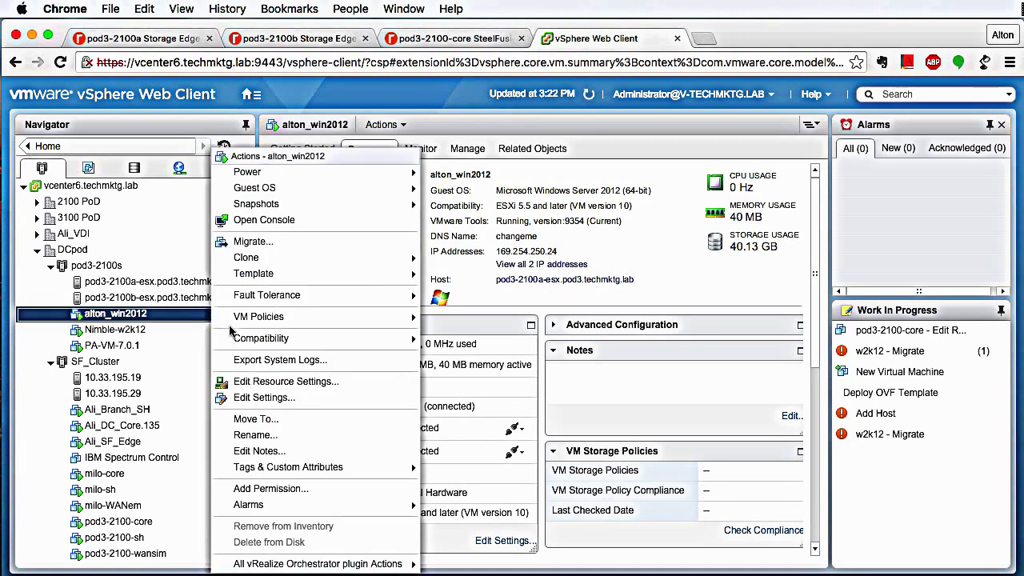
{"action": "left_click", "coordinate": [298, 242]}
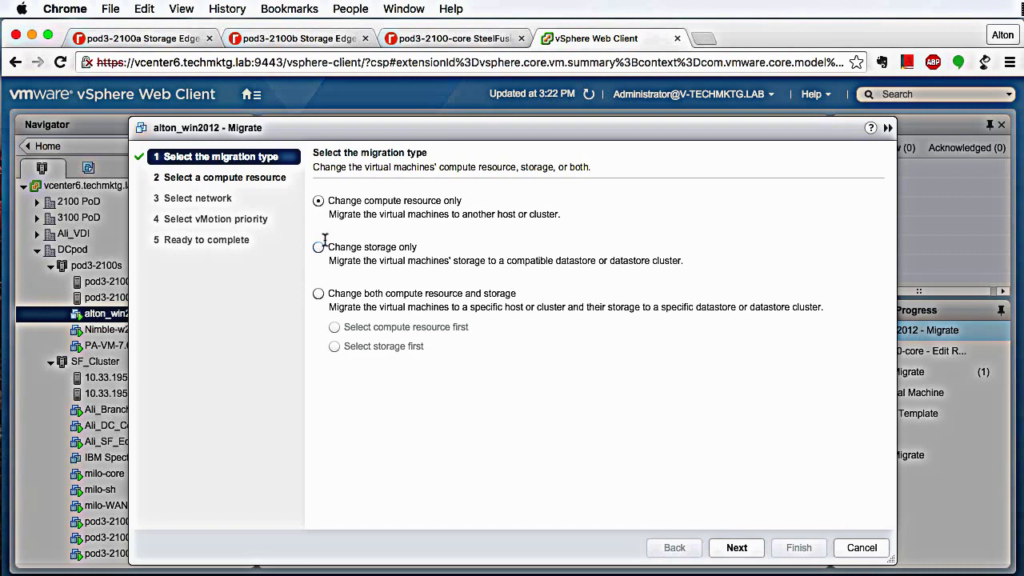
{"action": "left_click", "coordinate": [737, 549]}
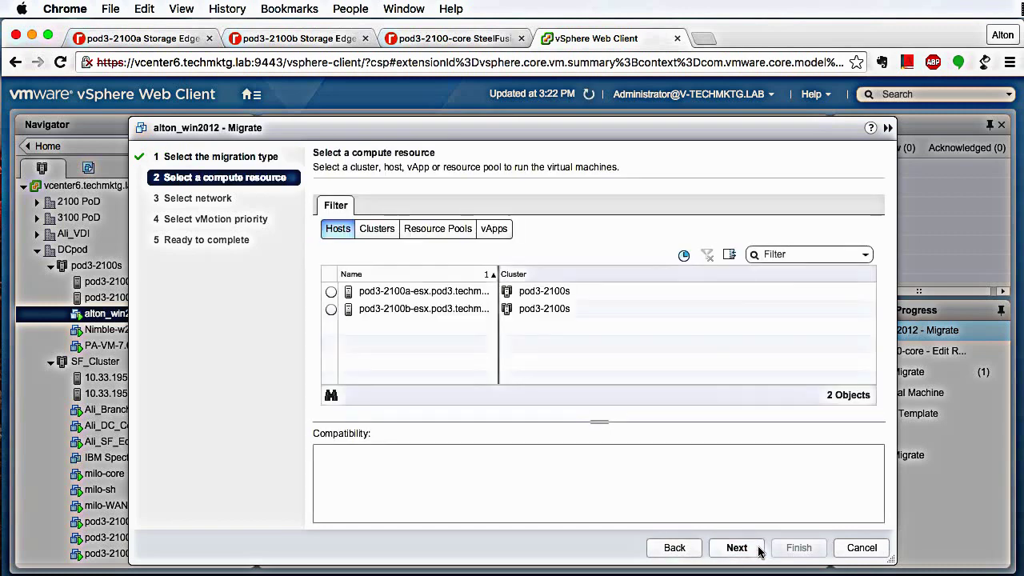
{"action": "left_click", "coordinate": [331, 309]}
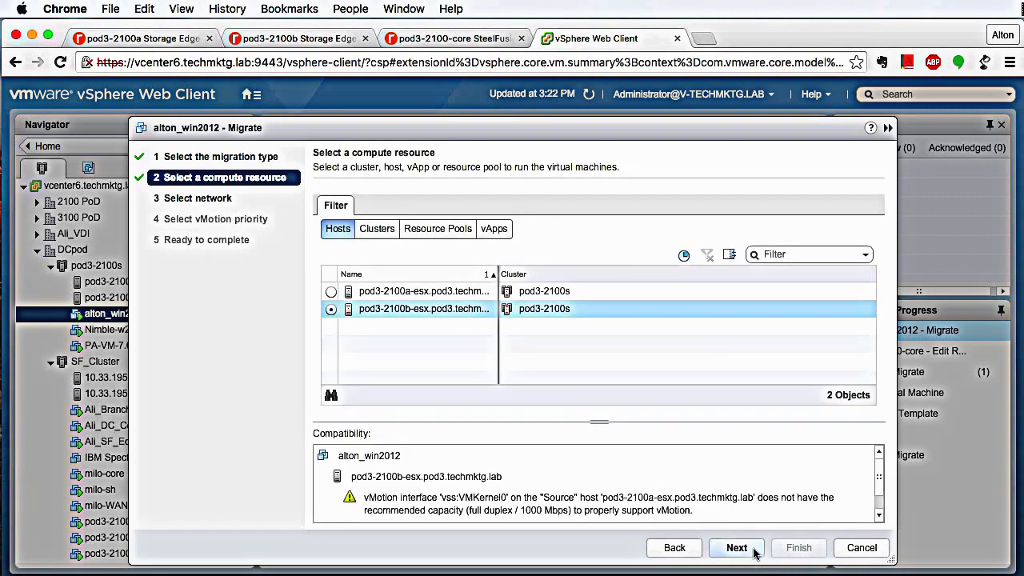
{"action": "left_click", "coordinate": [737, 548]}
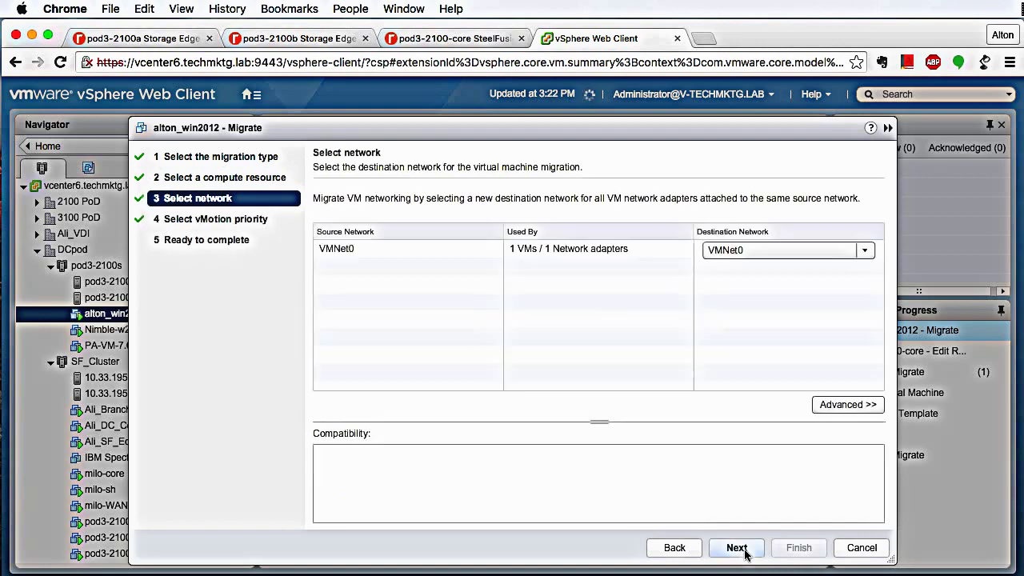
{"action": "left_click", "coordinate": [744, 550]}
{"action": "left_click", "coordinate": [737, 549]}
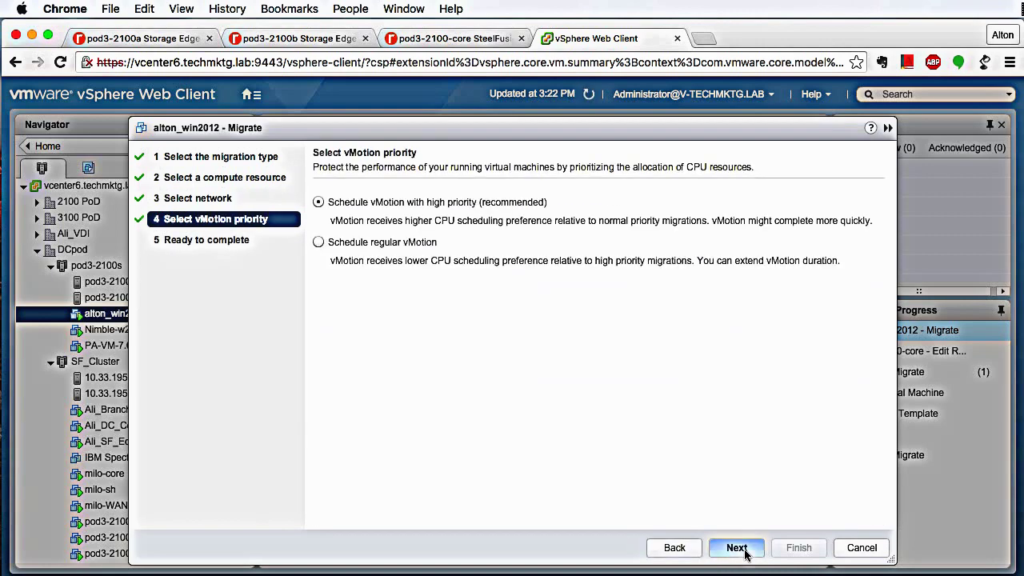
{"action": "left_click", "coordinate": [799, 549]}
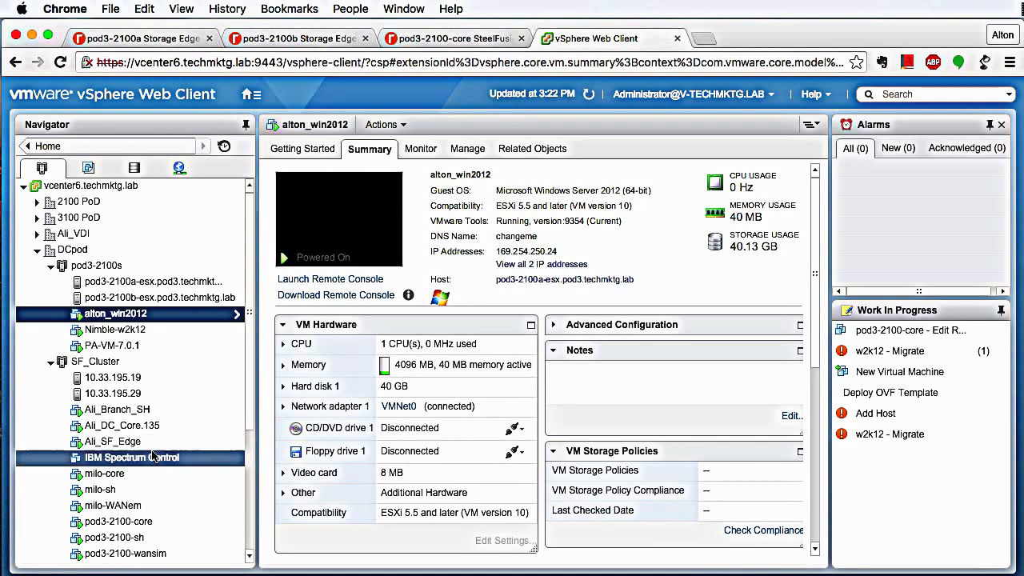
- Show the summary of host 10.33.195.19 in SF_Cluster
{"action": "scroll", "coordinate": [192, 422], "scroll_direction": "down", "scroll_amount": 3}
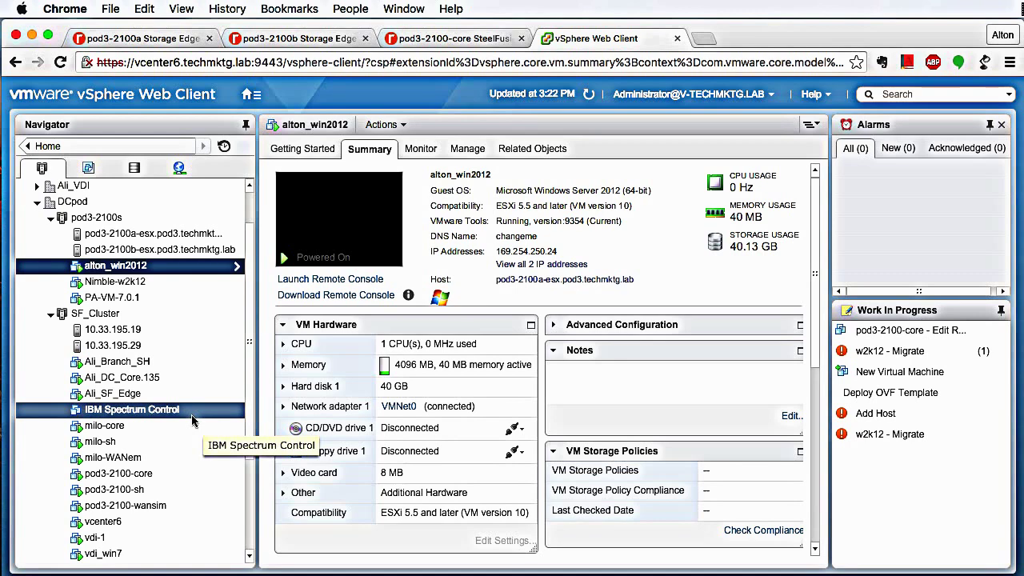
{"action": "left_click", "coordinate": [117, 332]}
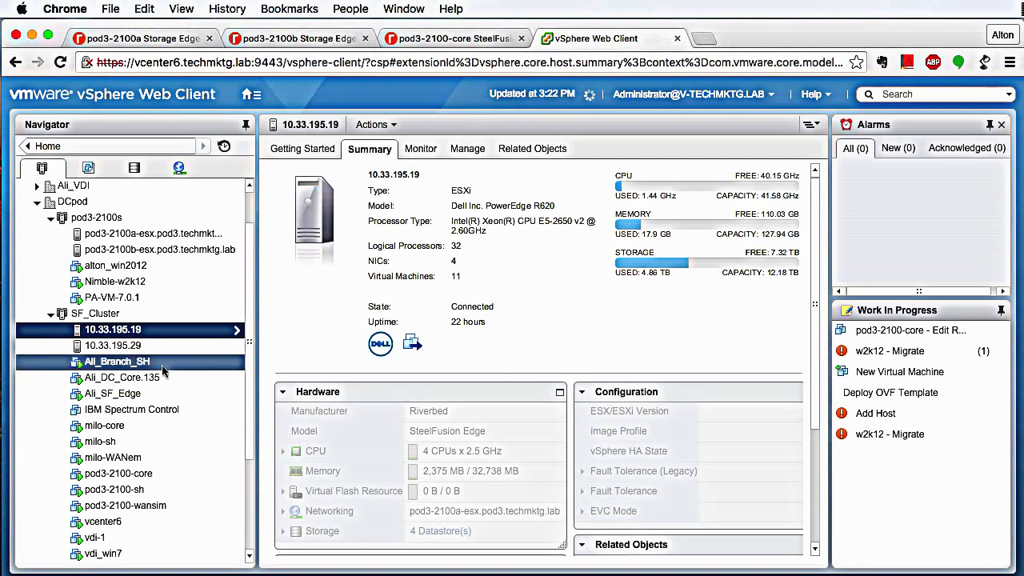
- Start migrating the win7_client_2 virtual machine, changing both compute resource and storage, with storage selected first
{"action": "scroll", "coordinate": [120, 460], "scroll_direction": "down", "scroll_amount": 3}
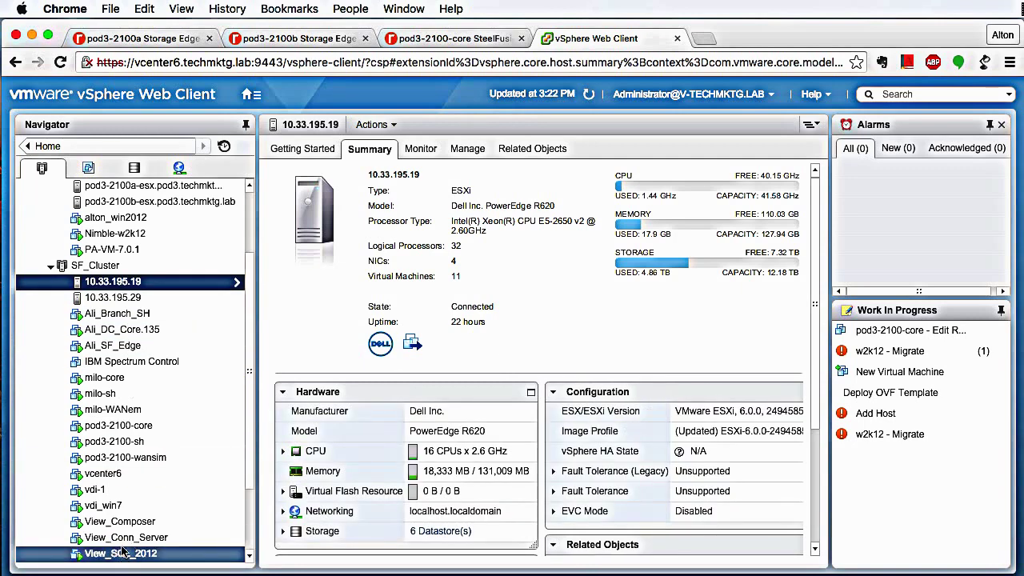
{"action": "scroll", "coordinate": [124, 551], "scroll_direction": "down", "scroll_amount": 6}
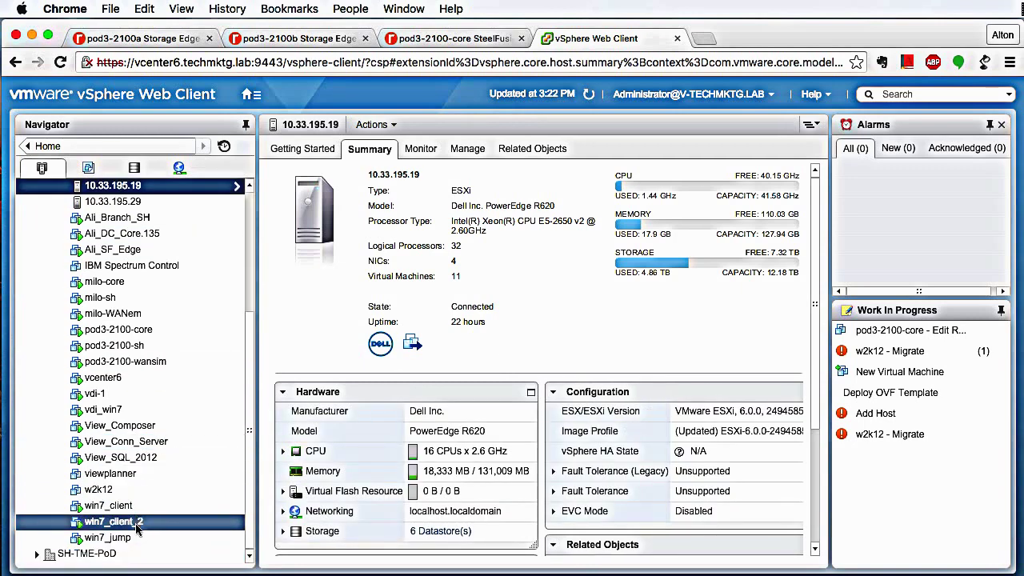
{"action": "left_click", "coordinate": [138, 524]}
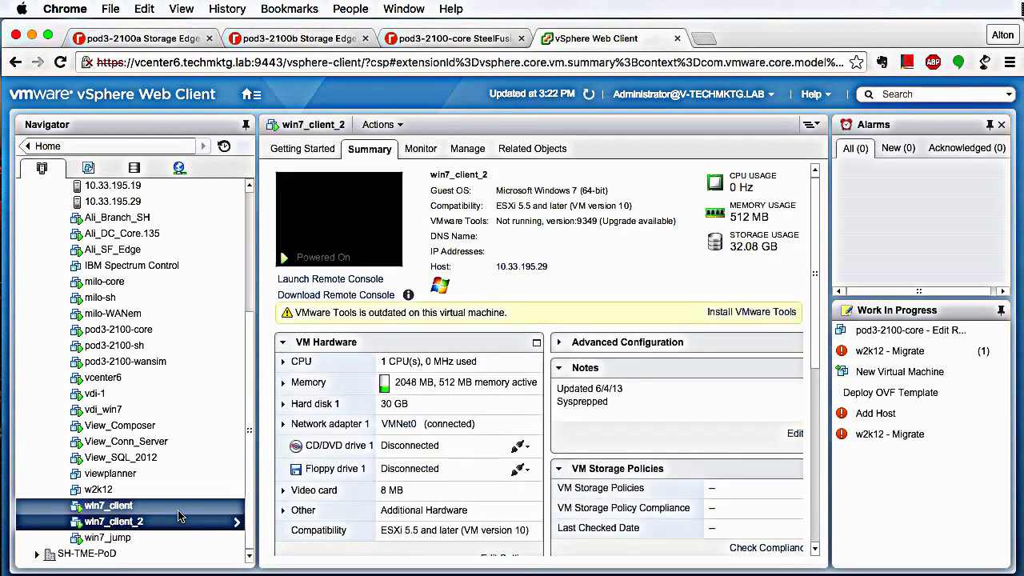
{"action": "right_click", "coordinate": [139, 525]}
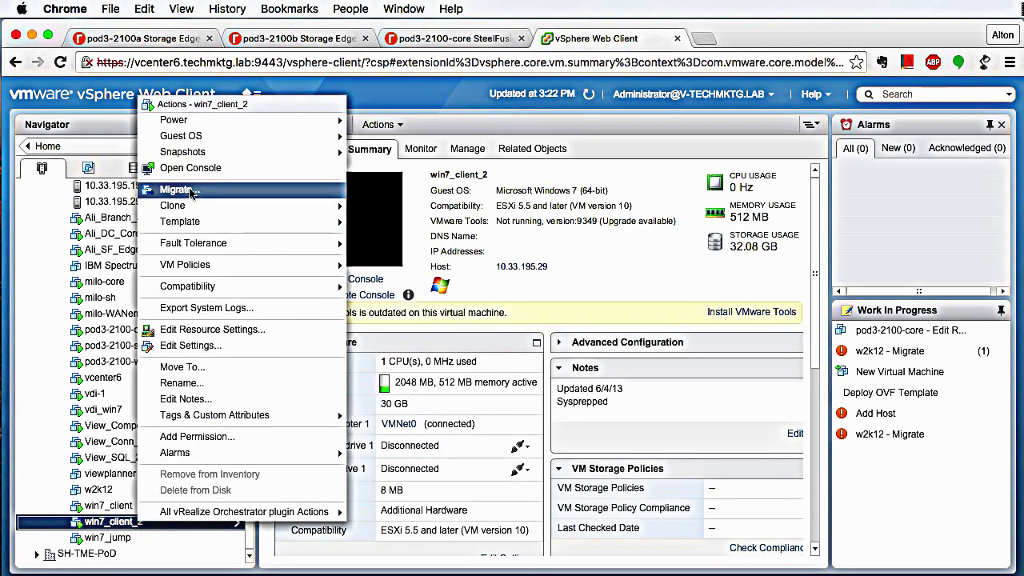
{"action": "left_click", "coordinate": [235, 195]}
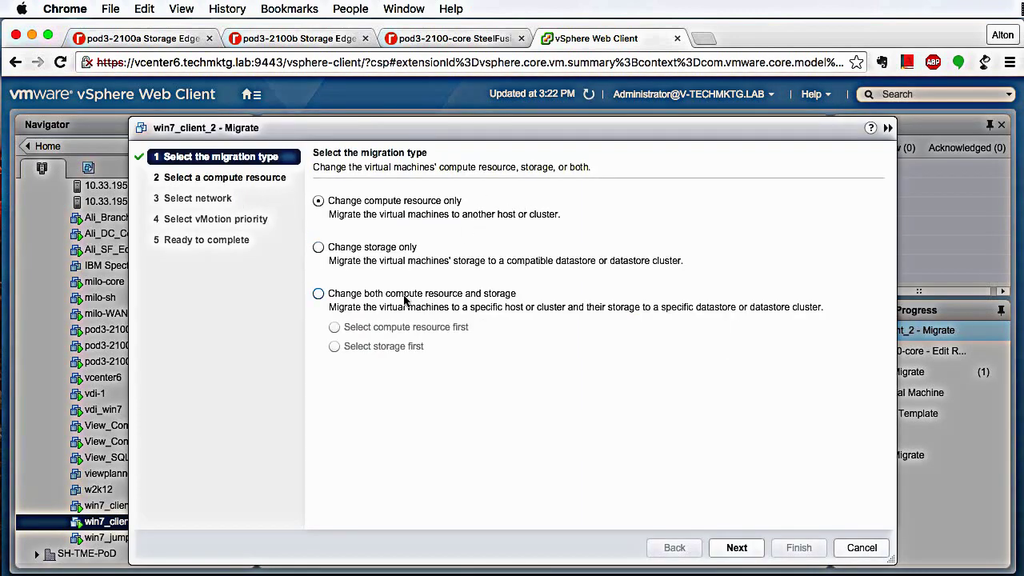
{"action": "left_click", "coordinate": [318, 295]}
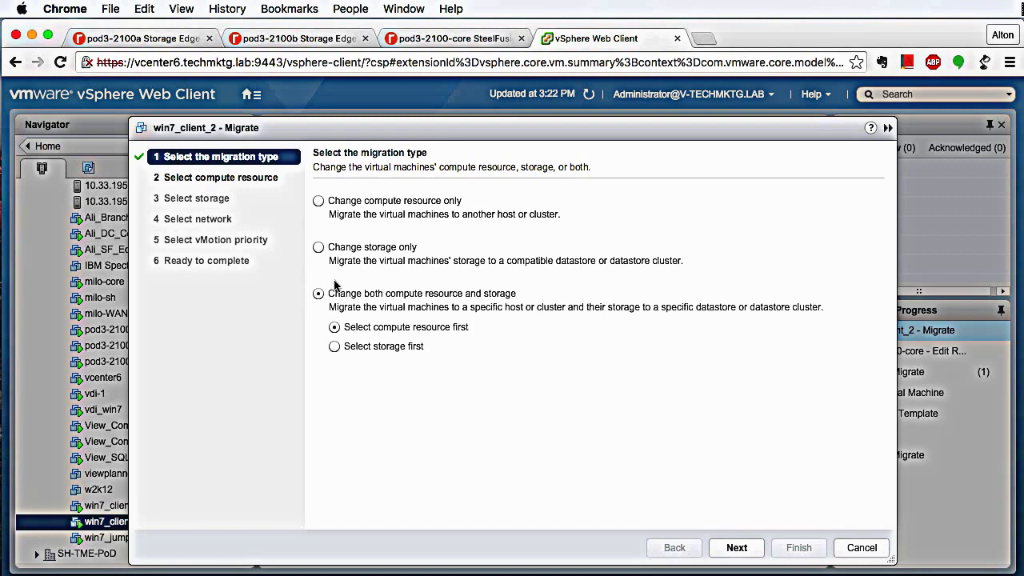
{"action": "left_click", "coordinate": [334, 348]}
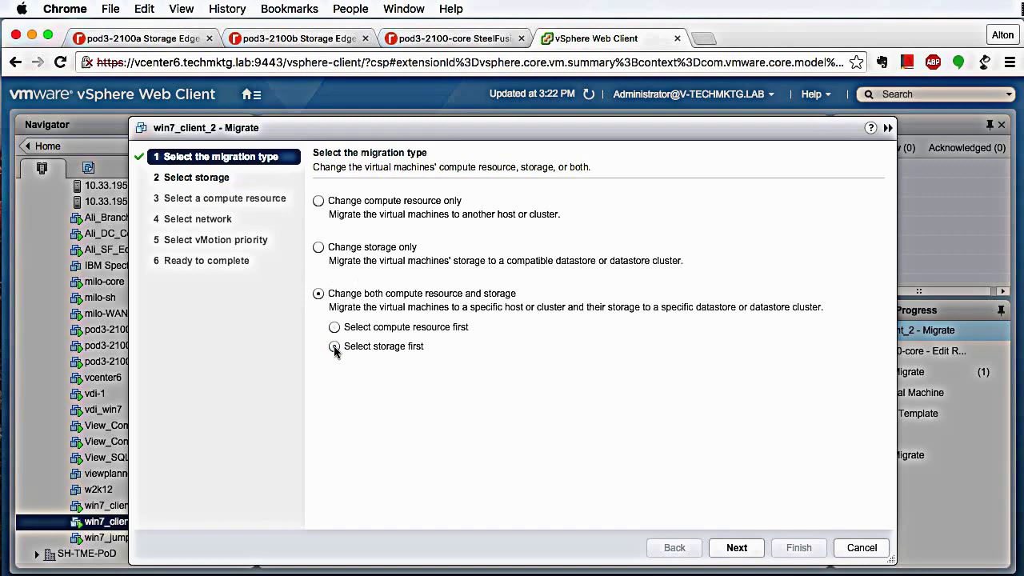
{"action": "left_click", "coordinate": [735, 550]}
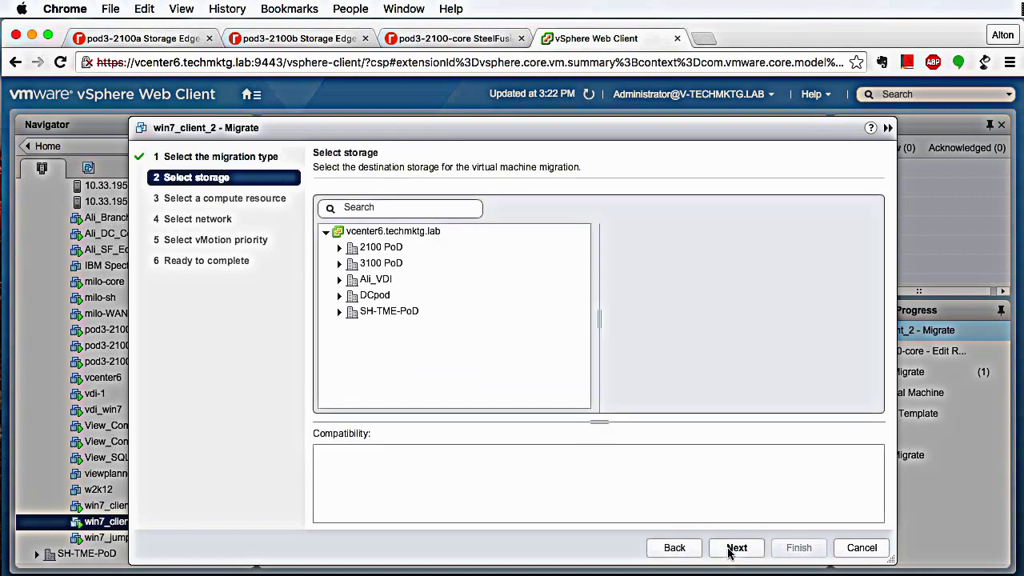
- Choose the alton_win2012 datastore in DCpod as the migration's destination storage and pod3-2100a-esx as its destination host
{"action": "left_click", "coordinate": [336, 311]}
{"action": "left_click", "coordinate": [338, 296]}
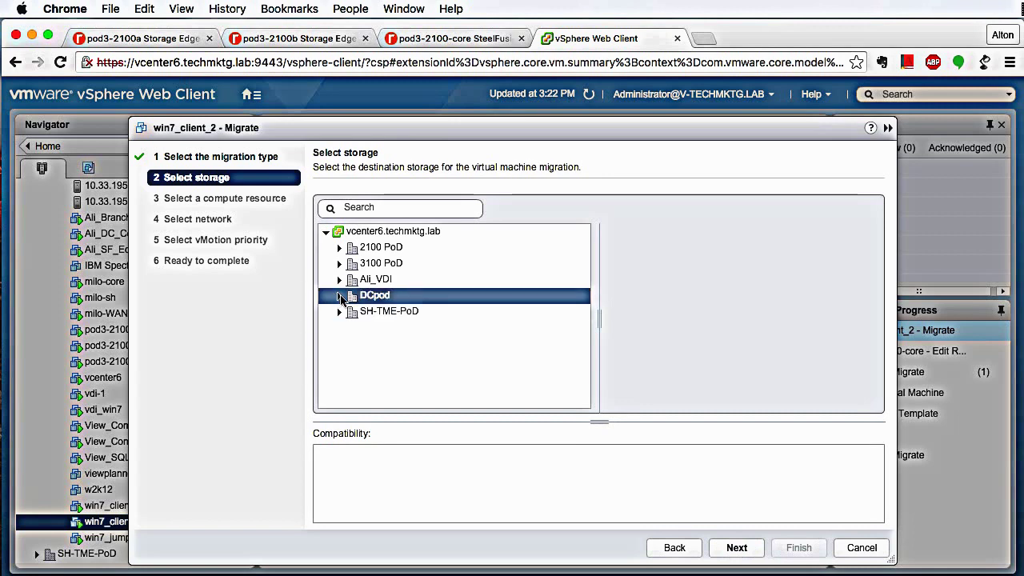
{"action": "left_click", "coordinate": [340, 298]}
{"action": "left_click", "coordinate": [388, 327]}
{"action": "left_click", "coordinate": [478, 344]}
{"action": "left_click", "coordinate": [436, 312]}
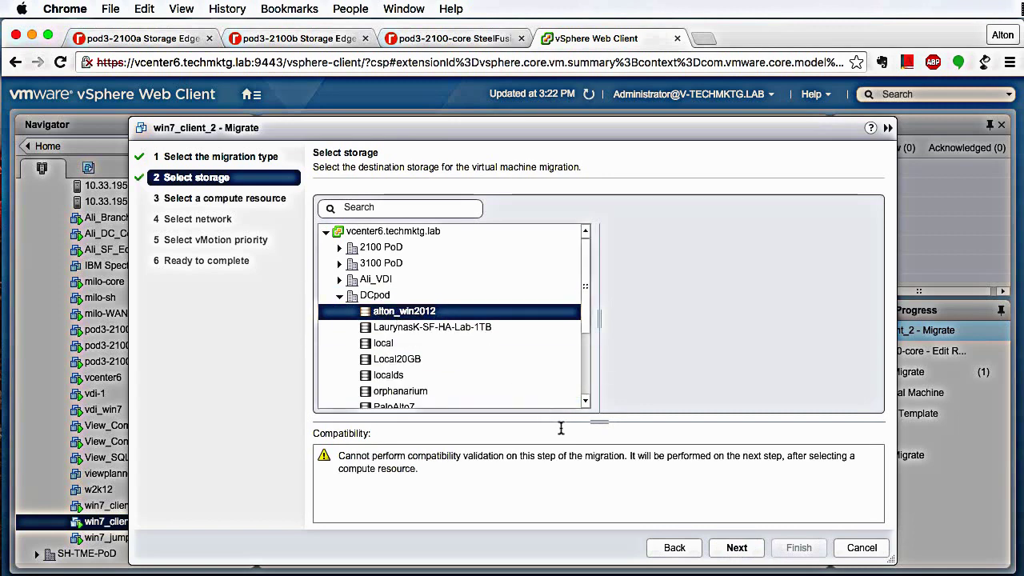
{"action": "left_click", "coordinate": [735, 549]}
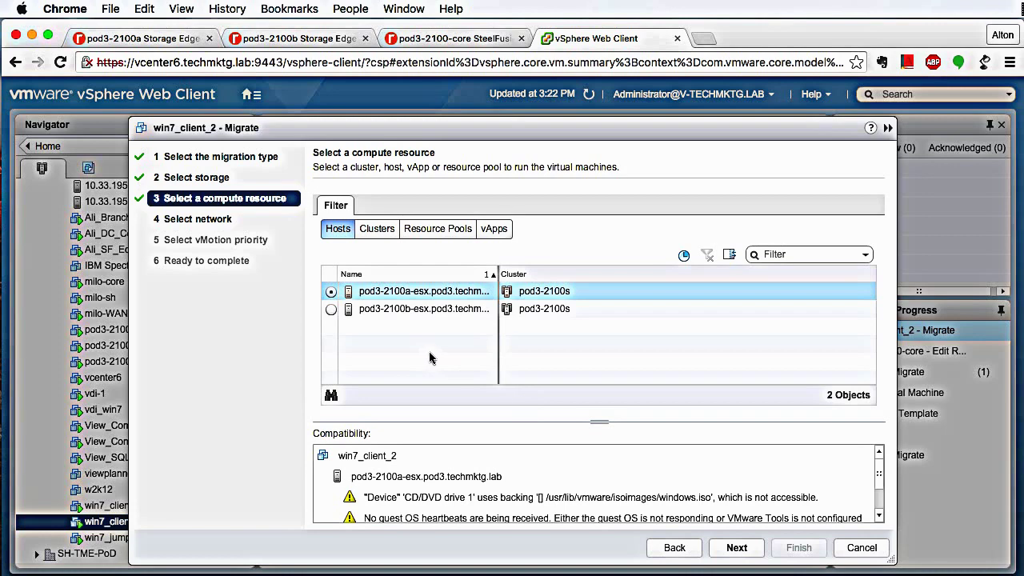
{"action": "left_click", "coordinate": [737, 547]}
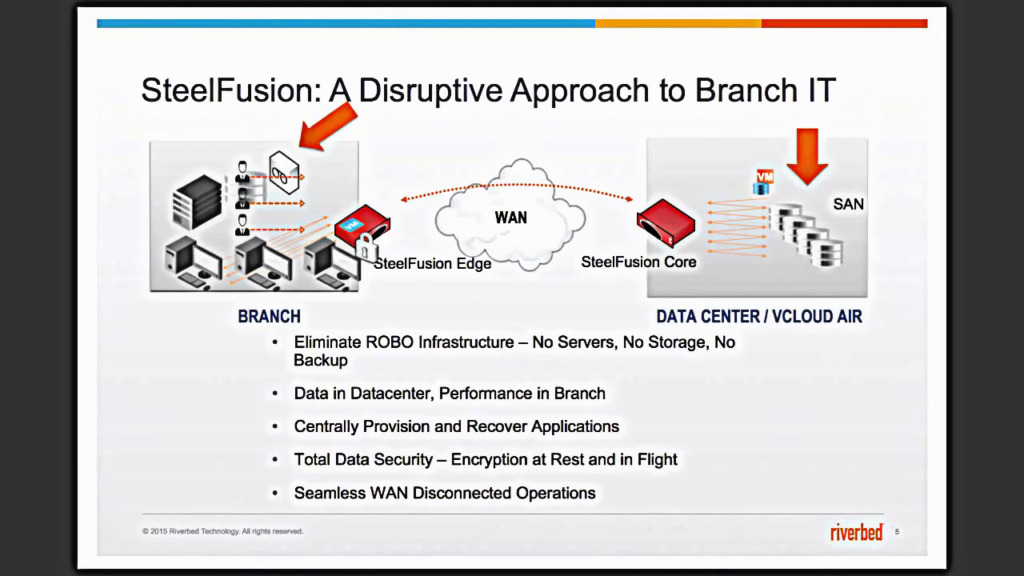
{"action": "mouse_move", "coordinate": [328, 194]}
{"action": "left_mouse_down"}
{"action": "mouse_move", "coordinate": [410, 195]}
{"action": "mouse_move", "coordinate": [326, 258]}
{"action": "mouse_move", "coordinate": [608, 220]}
{"action": "mouse_move", "coordinate": [618, 148]}
{"action": "left_mouse_up"}
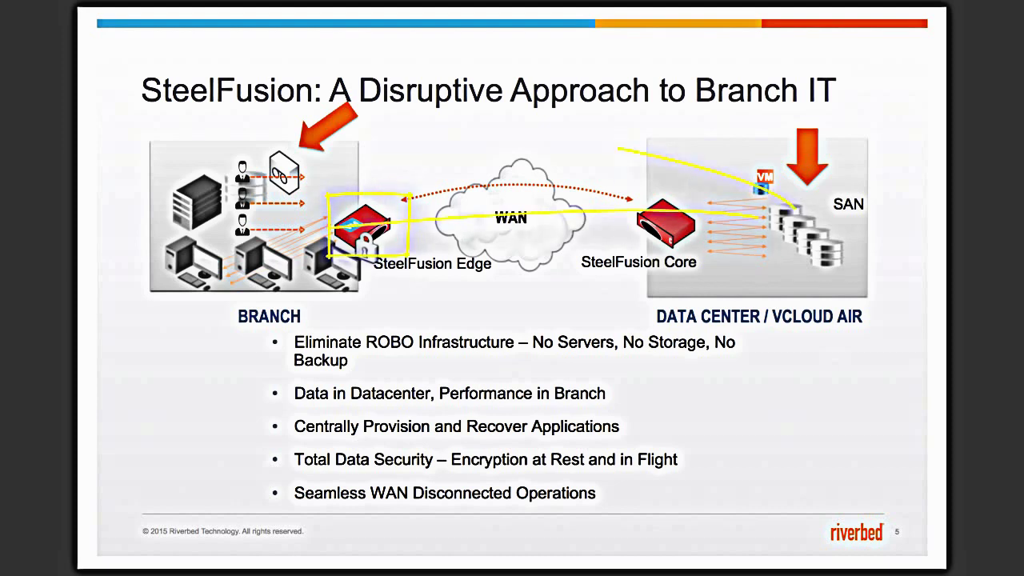
{"action": "left_click_drag", "start_coordinate": [796, 210], "coordinate": [640, 308]}
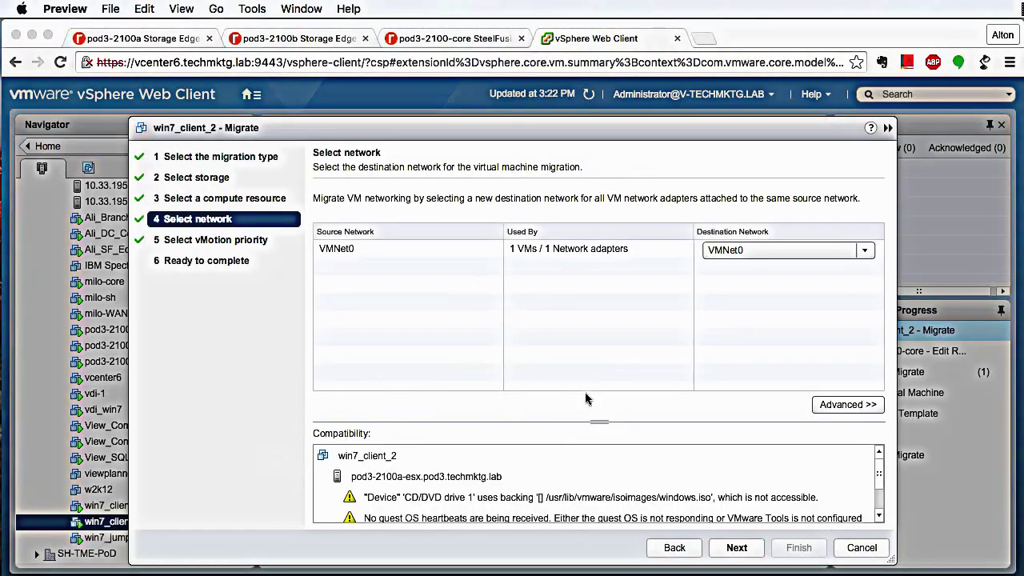
- Complete the win7_client_2 migration setup with destination network VMNet0 and high-priority vMotion
{"action": "left_click", "coordinate": [737, 548]}
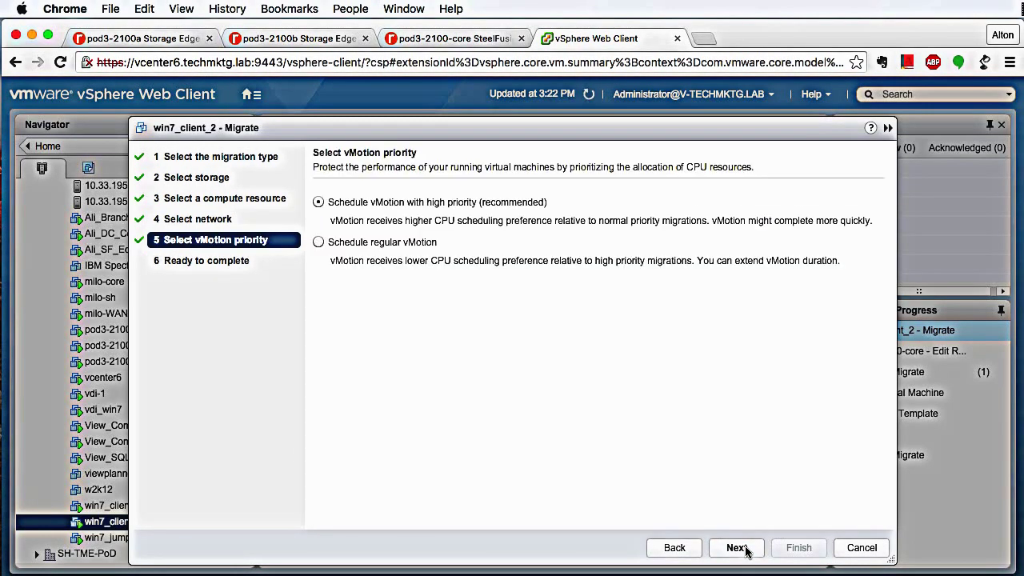
{"action": "left_click", "coordinate": [737, 548]}
{"action": "left_click", "coordinate": [799, 549]}
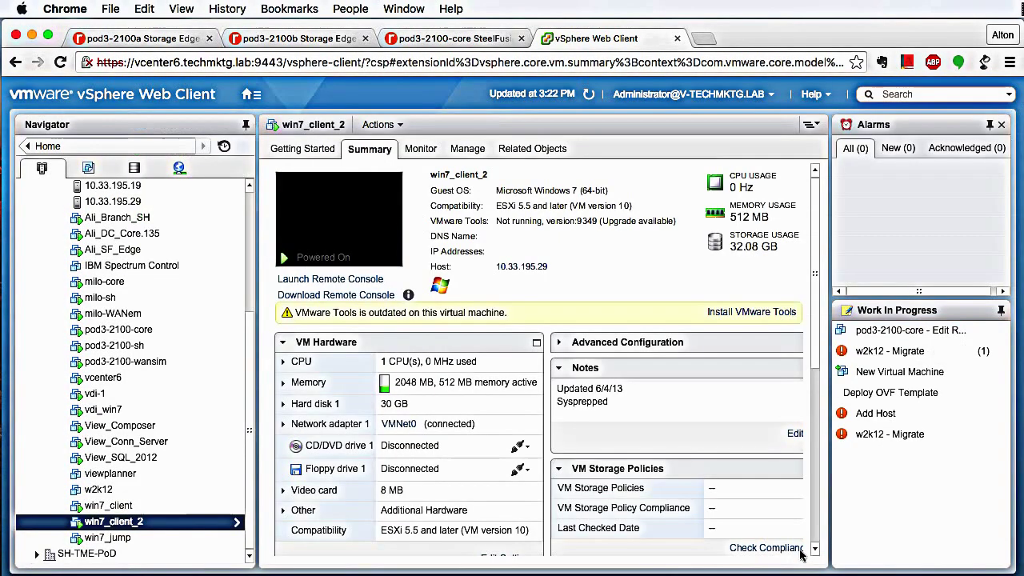